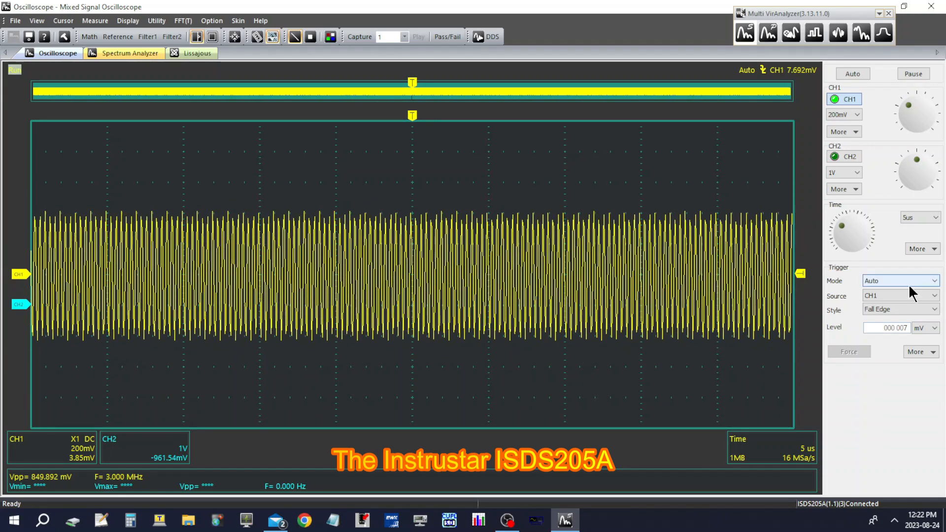
- Set the time base to 100 ns per division to show individual cycles of the CH1 sine
click(935, 217)
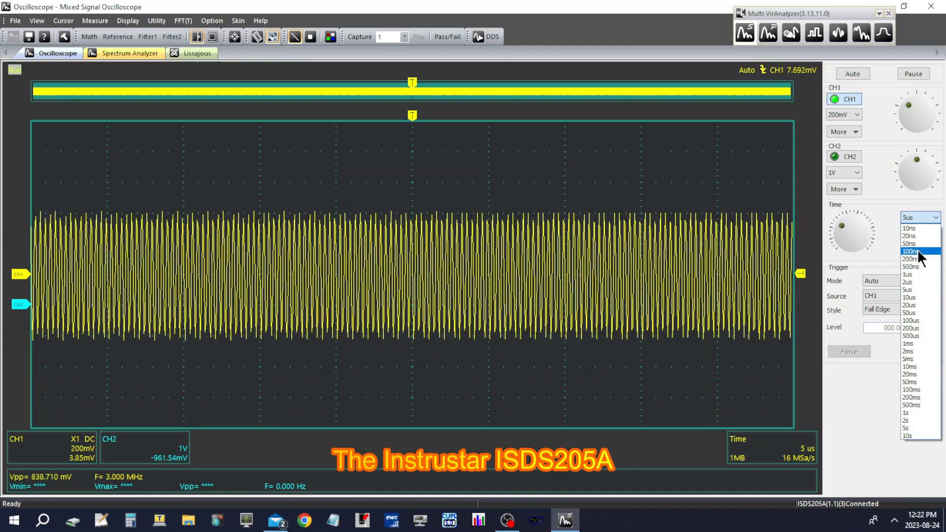
click(917, 250)
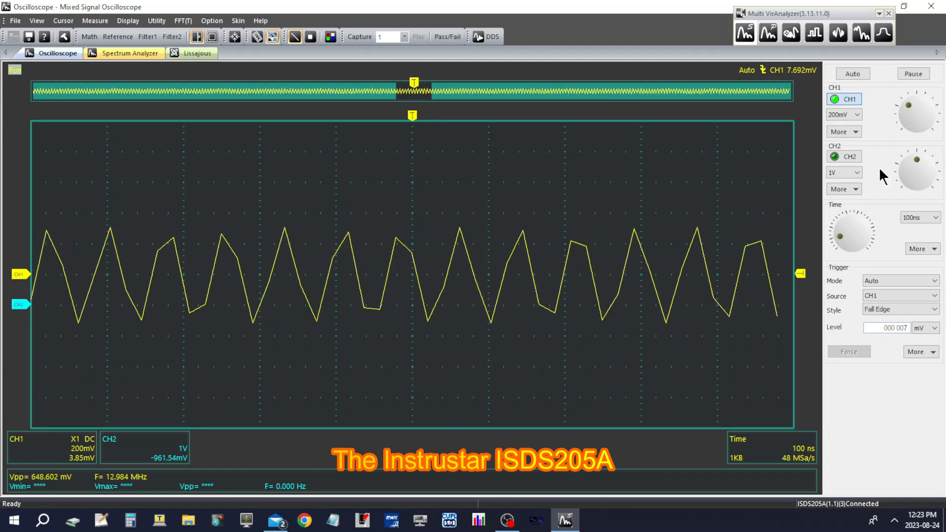
- Try 20 ns per division, then settle on 50 ns per division for the CH1 signal
click(920, 218)
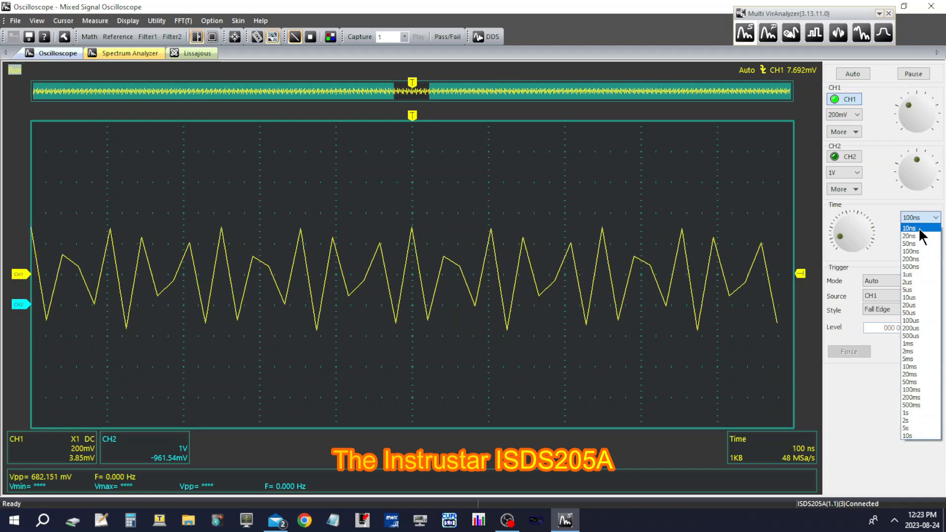
click(916, 229)
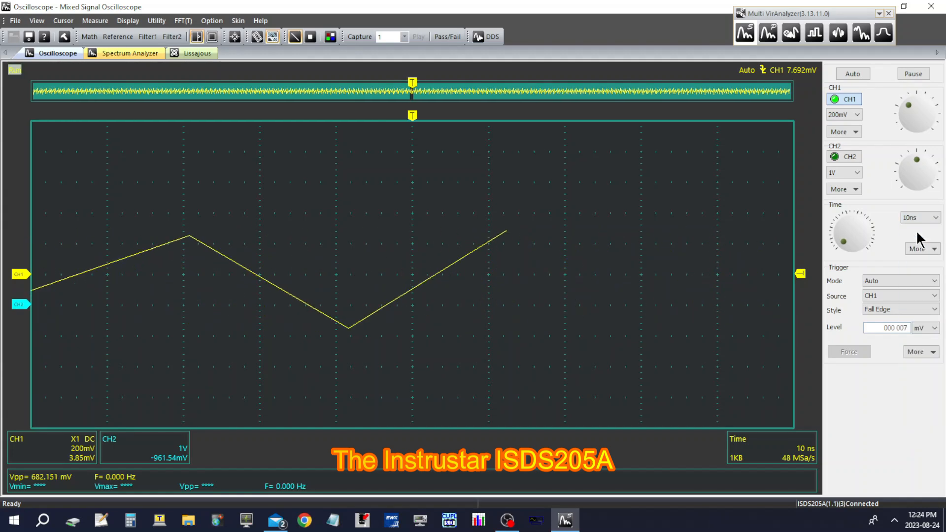
click(938, 218)
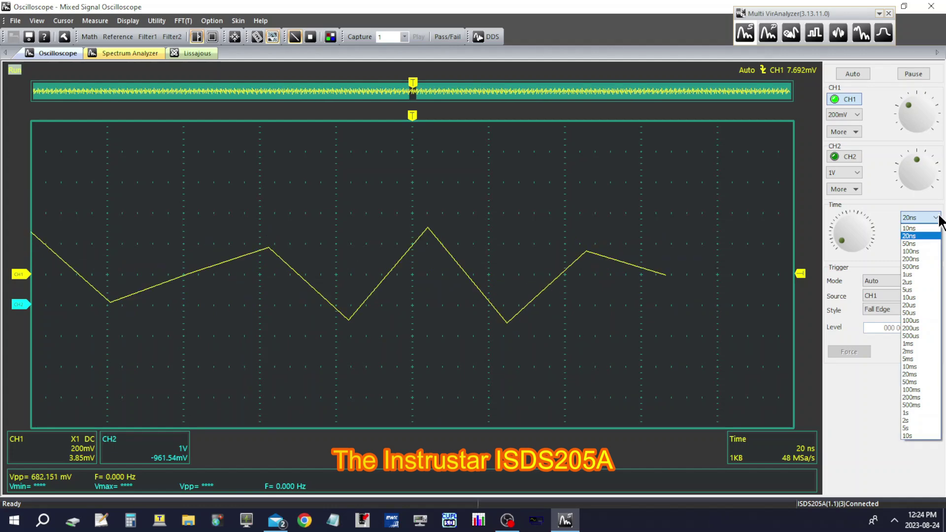
click(930, 245)
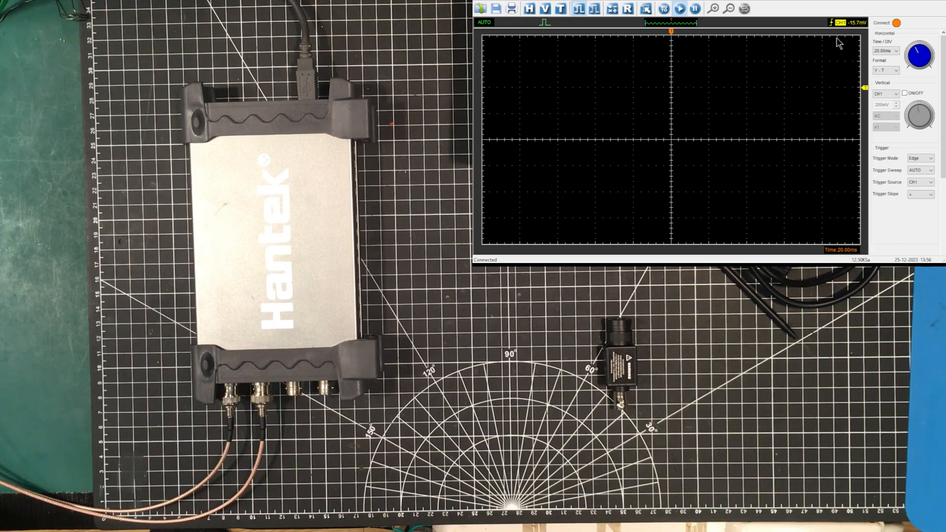
- Start acquisition so the CH1 square wave and CH2 sine wave appear
click(664, 9)
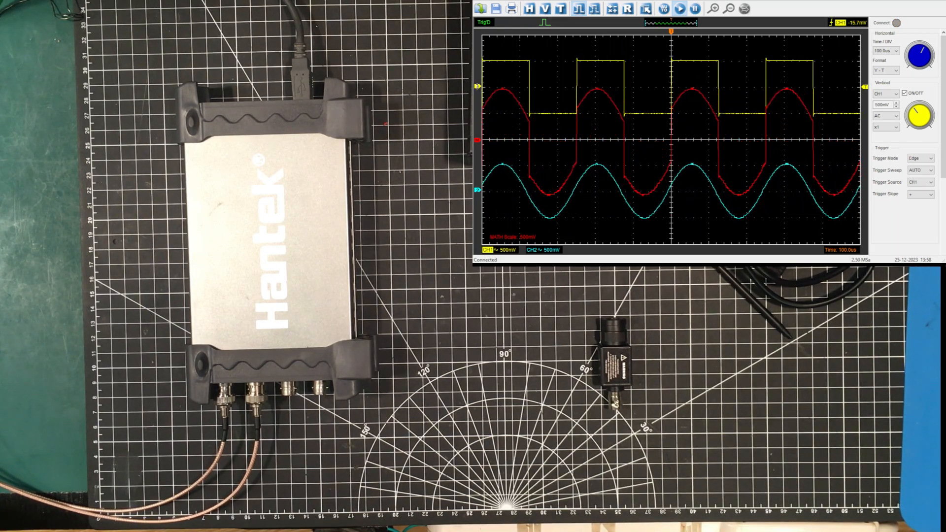
- Reposition the CH1 and CH2 traces vertically by dragging their ground markers
drag(478, 87, 478, 69)
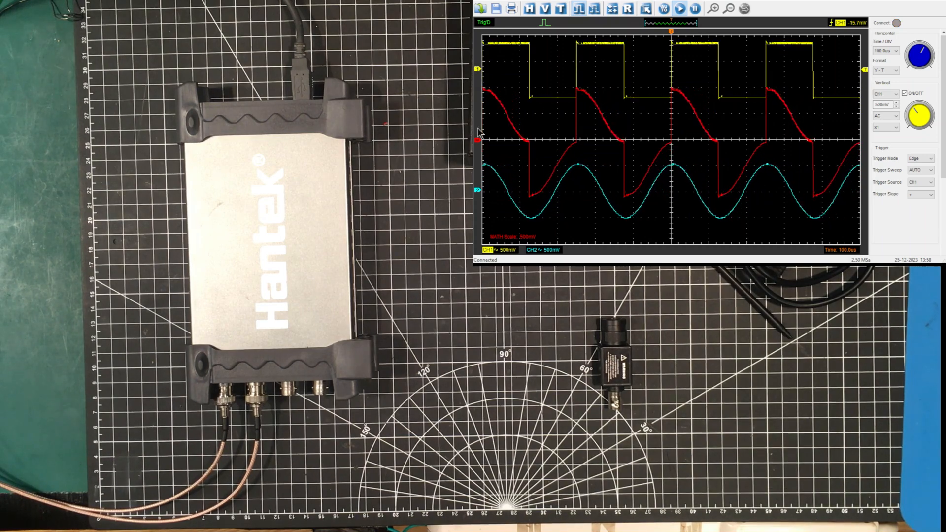
mouse_move(478, 188)
mouse_down()
mouse_move(477, 131)
mouse_move(478, 195)
mouse_up()
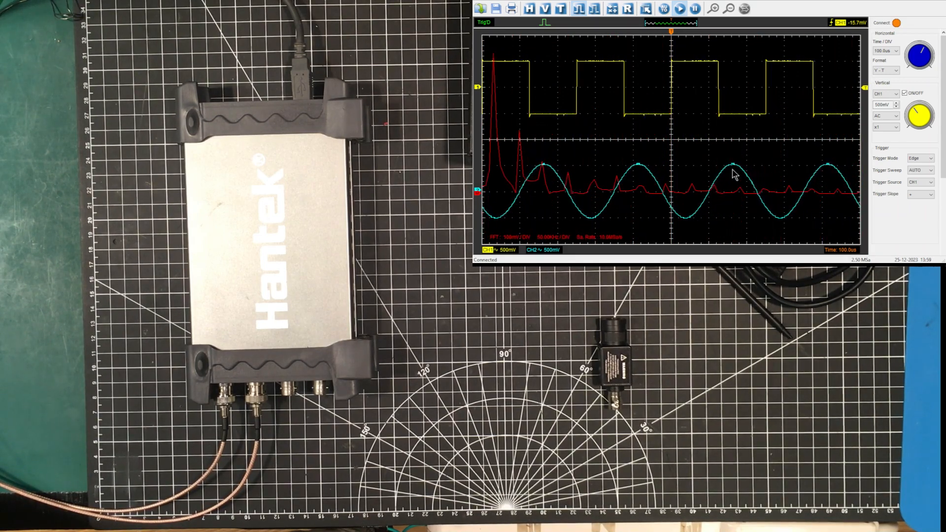
- Set CH1 and CH2 to 1 V per division and raise both traces toward the top
click(896, 108)
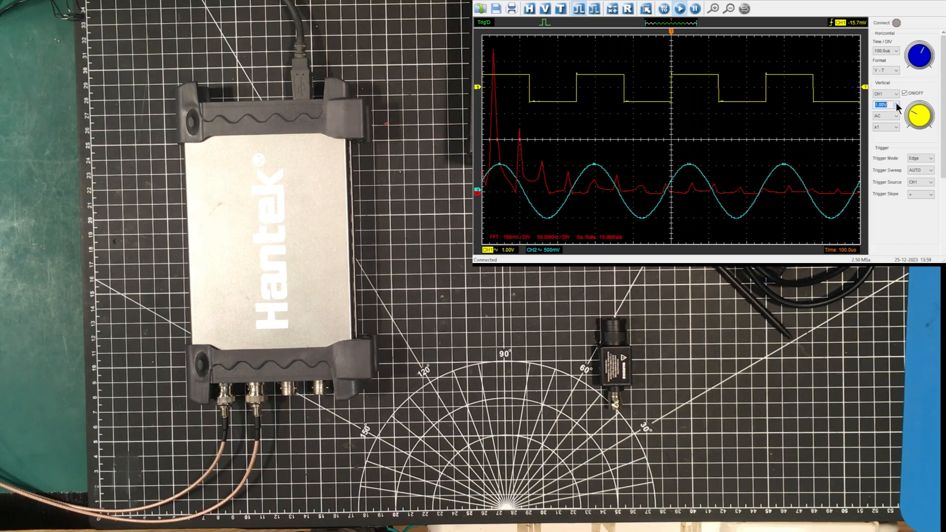
click(885, 93)
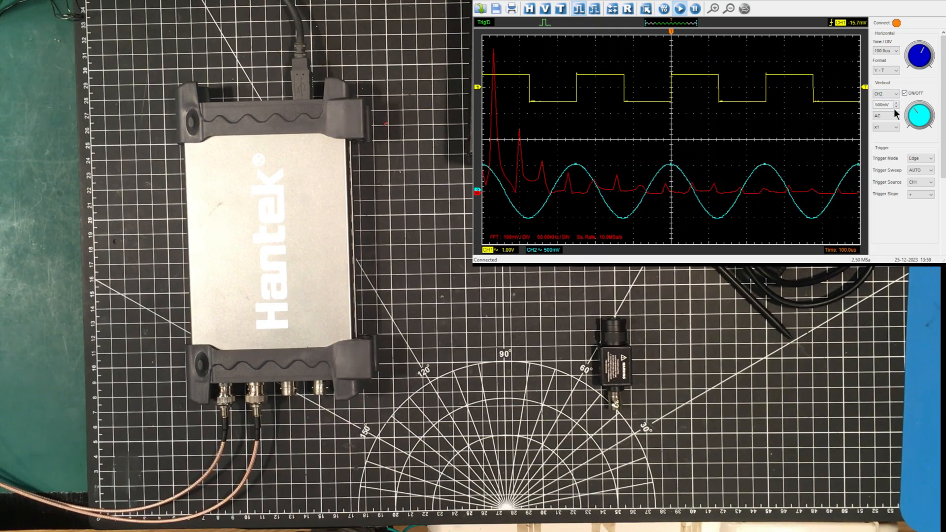
click(897, 103)
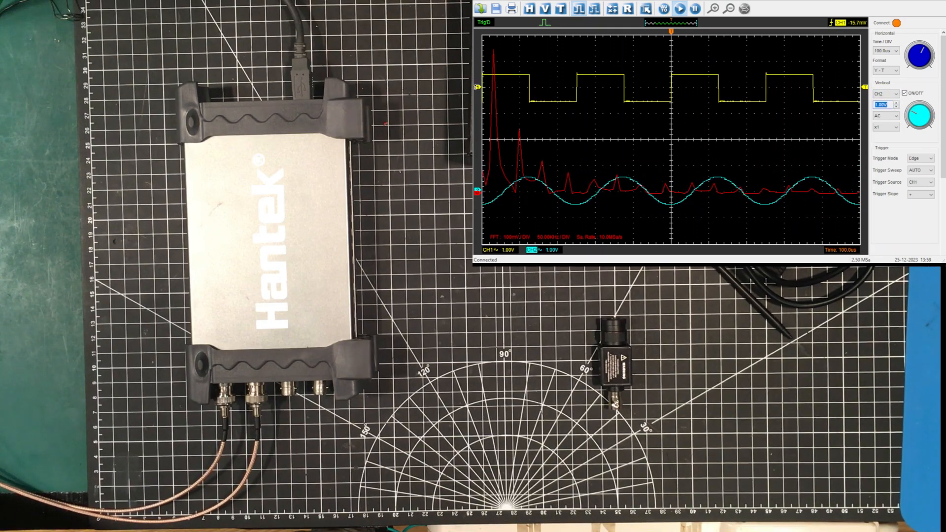
drag(478, 86, 479, 67)
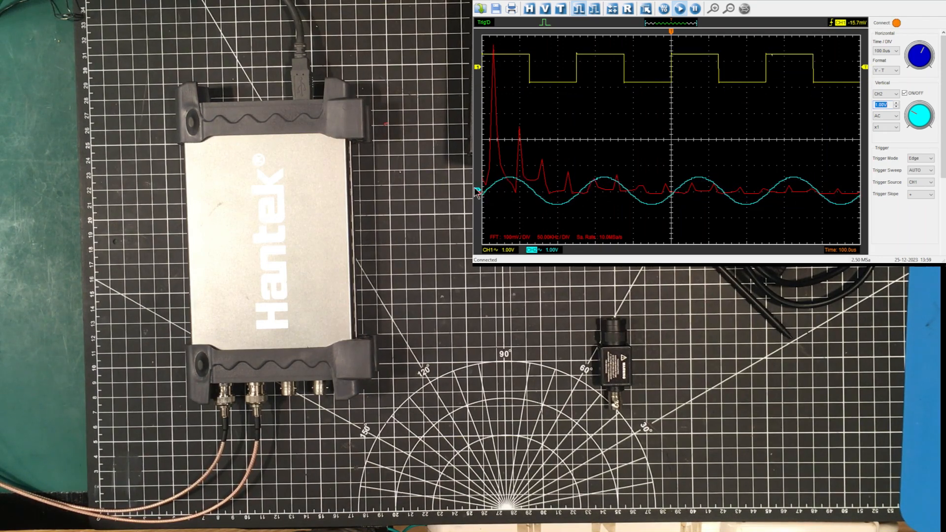
drag(478, 191, 479, 112)
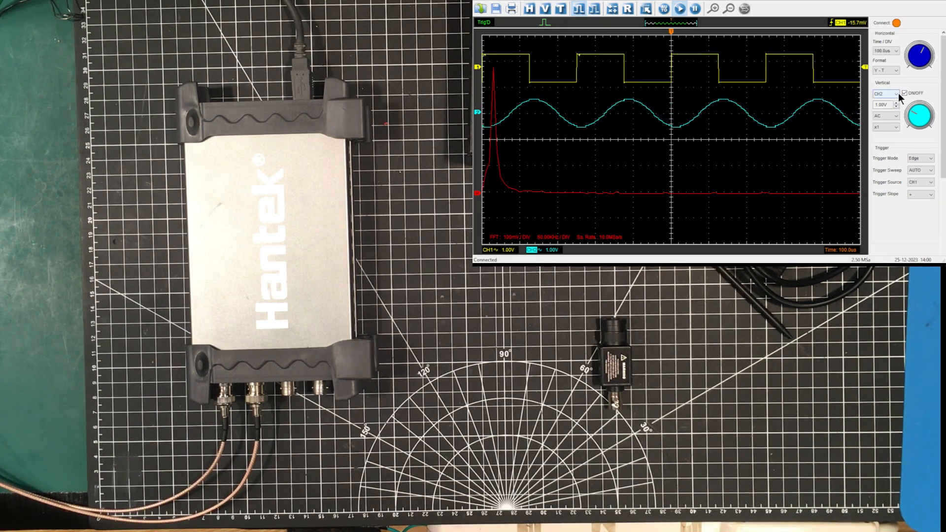
- Switch on channels 3 and 4 and move the CH3 trace lower on screen
click(895, 94)
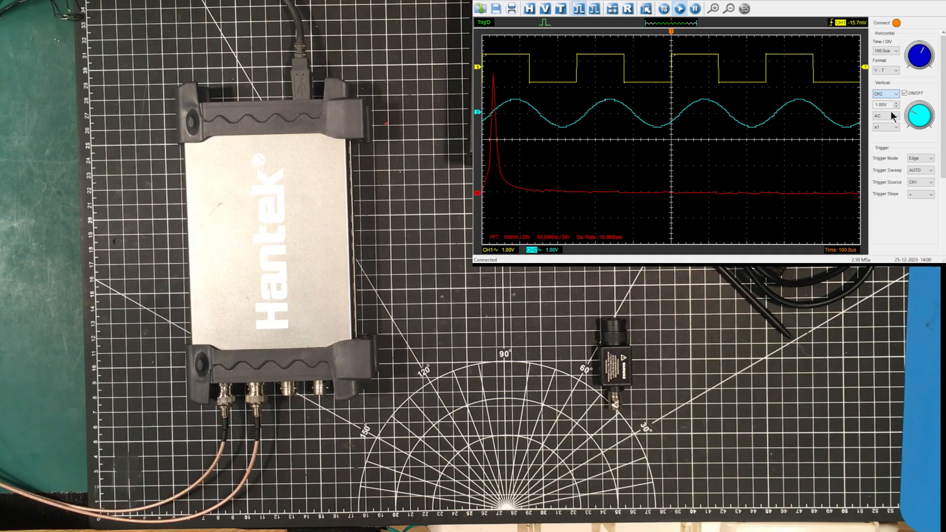
click(891, 111)
click(906, 93)
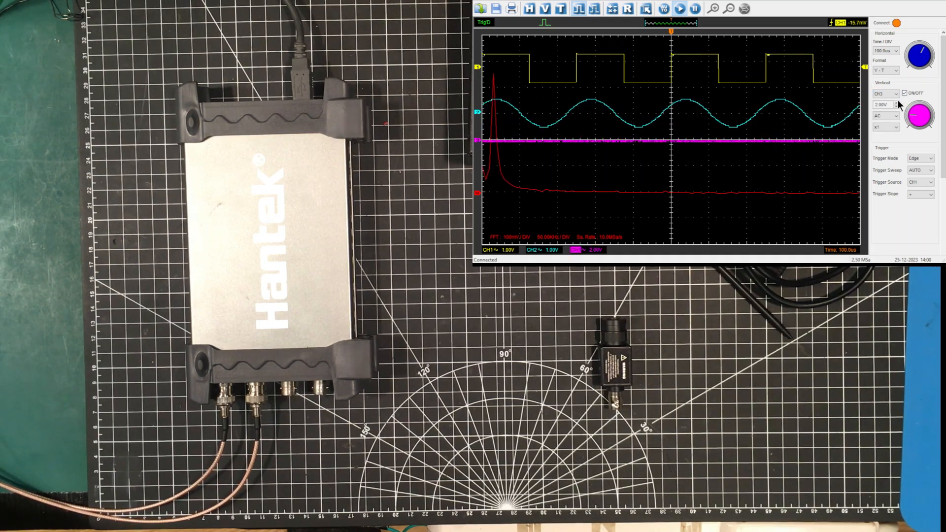
click(897, 96)
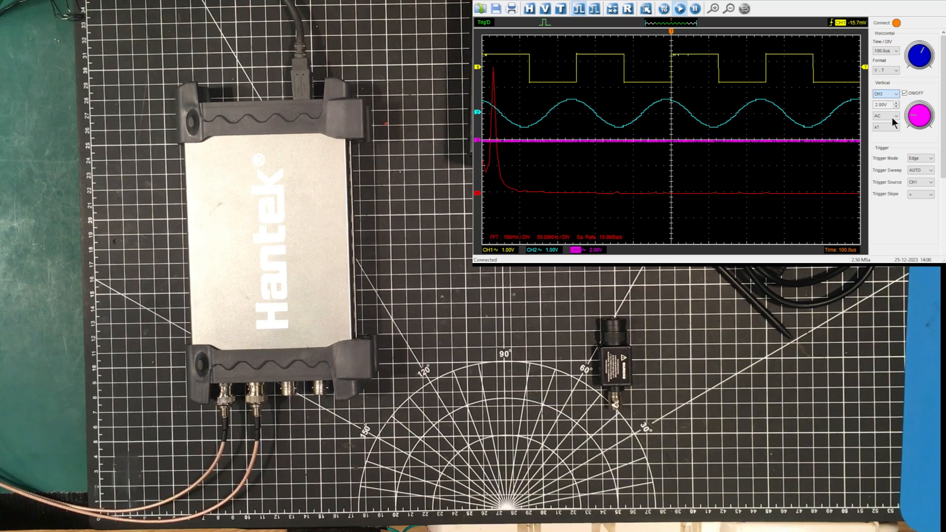
click(892, 117)
click(904, 93)
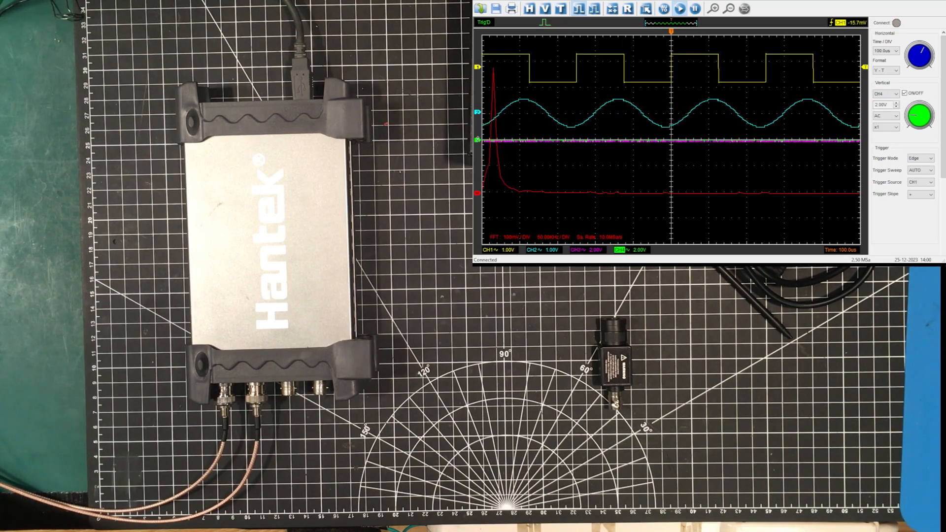
drag(479, 150, 479, 162)
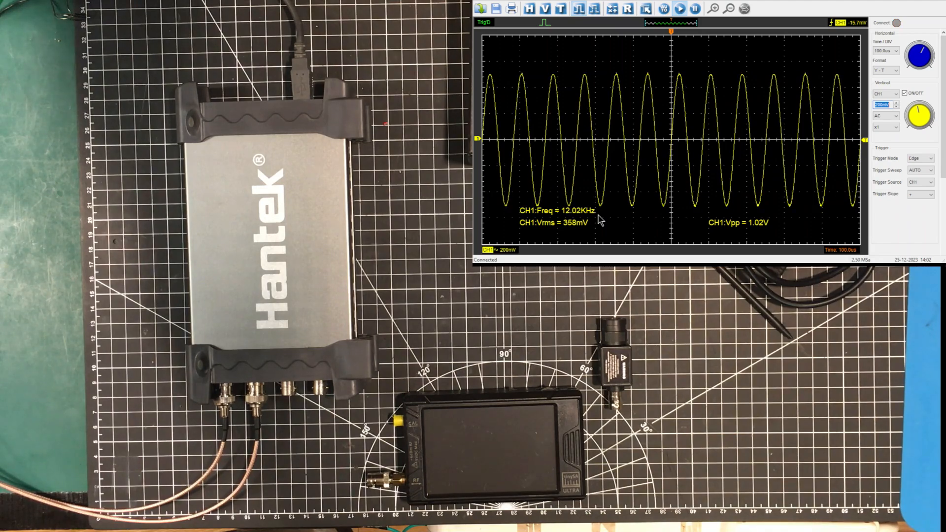
scroll(920, 54, down, 5)
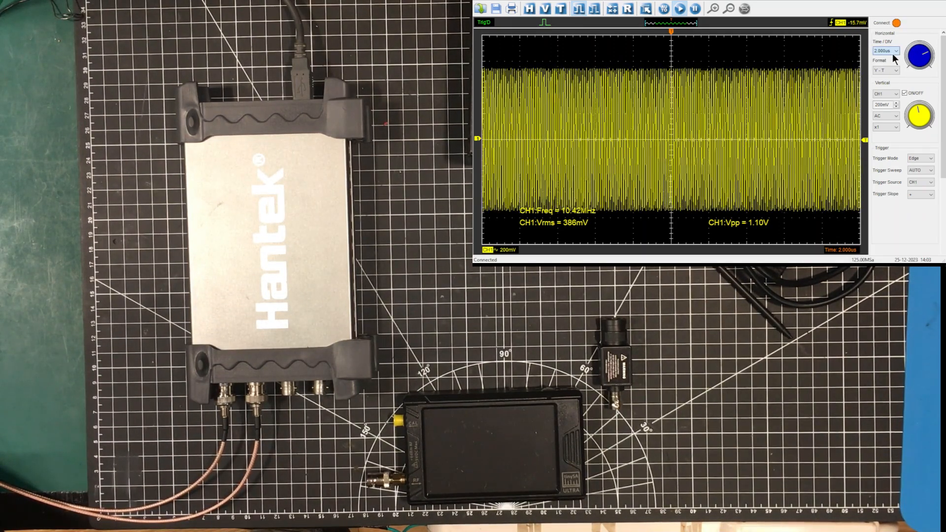
scroll(886, 64, down, 2)
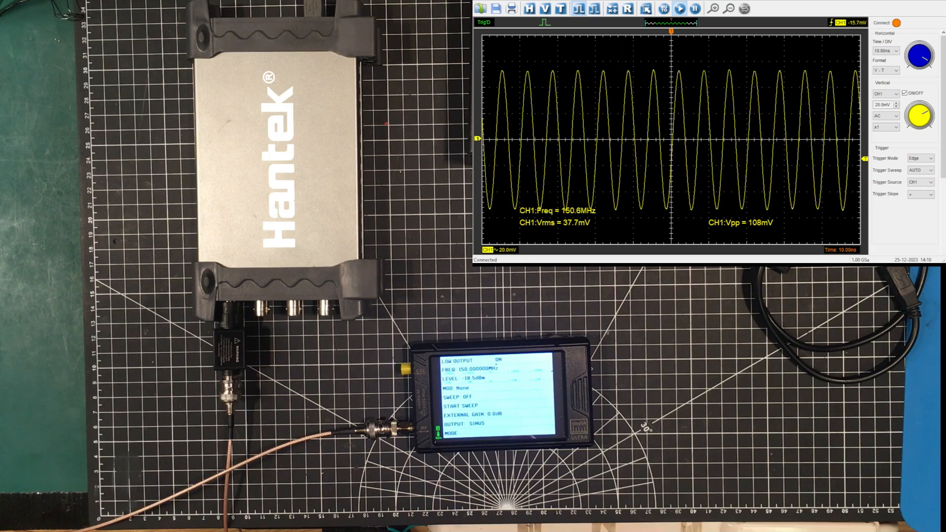
scroll(884, 51, down, 2)
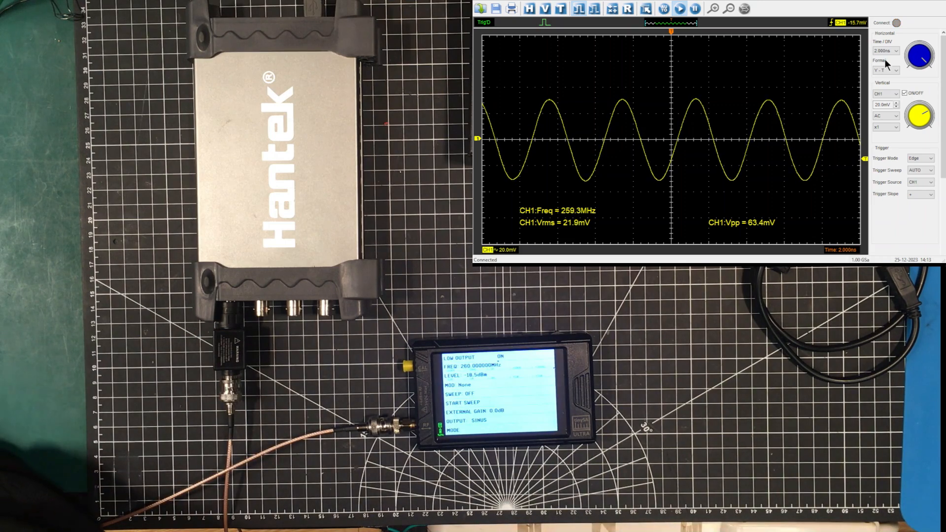
- Switch channel 2 back on so it displays alongside channel 1
click(904, 92)
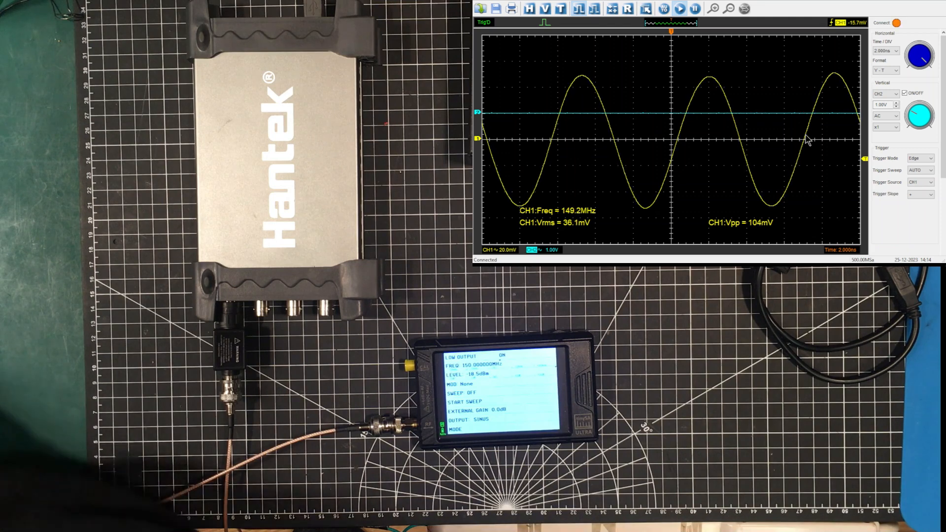
- Switch on channels 3 and 4 so all four channels display
click(894, 95)
click(890, 110)
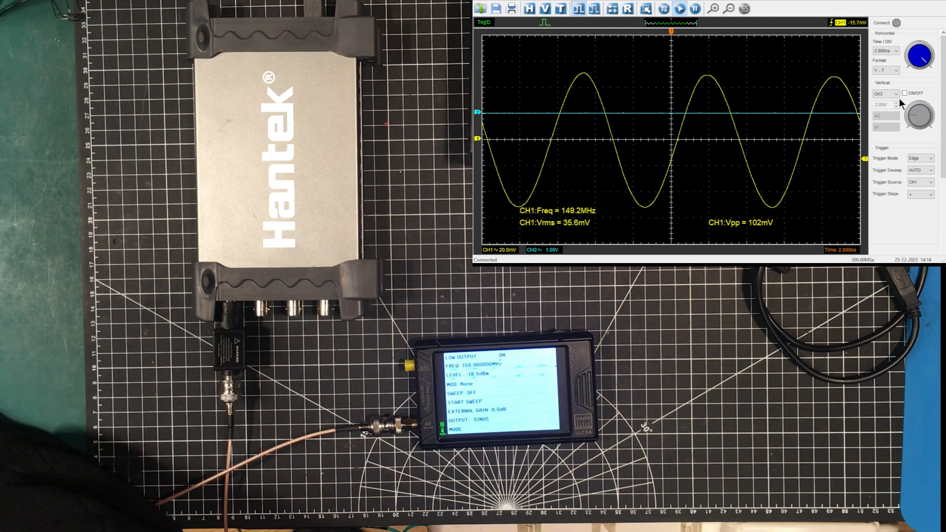
click(905, 94)
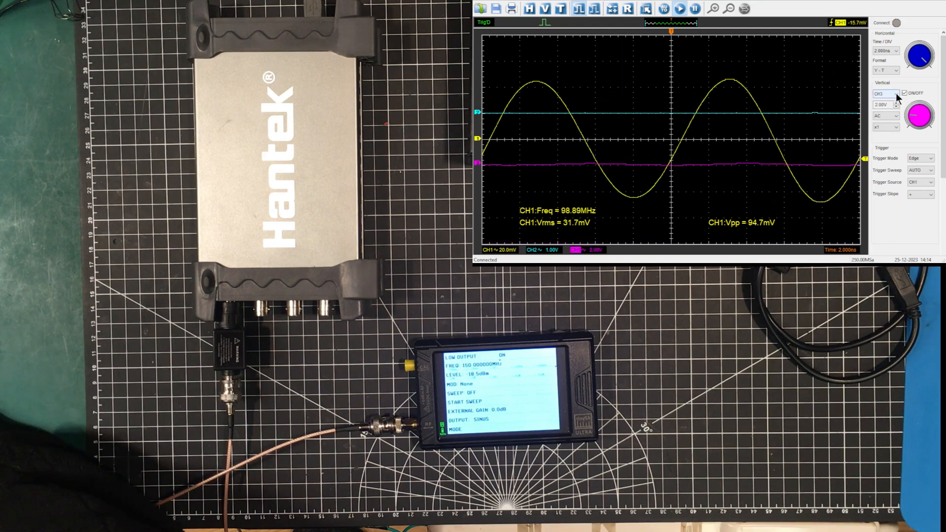
click(896, 95)
click(888, 119)
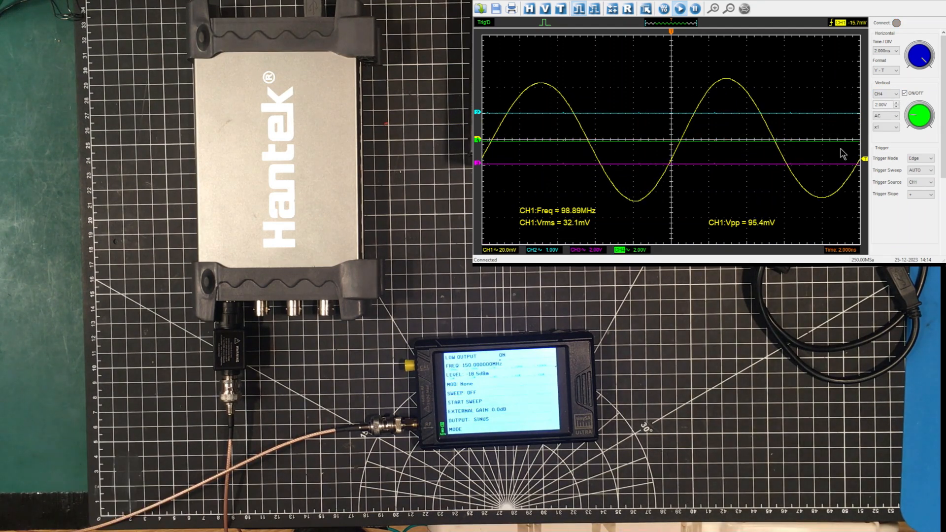